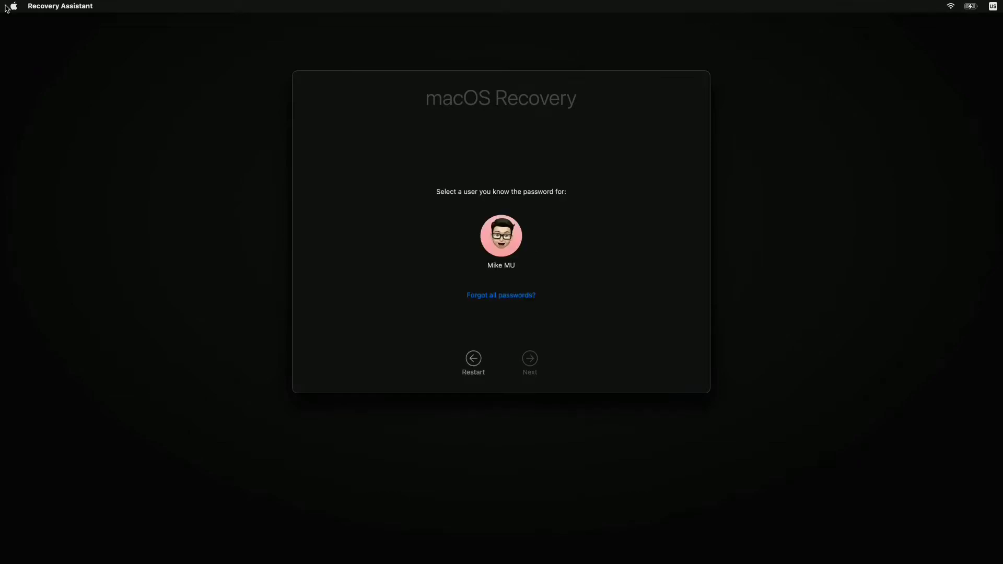
Sign in to macOS Recovery as the user account whose password is known.
left_click(523, 251)
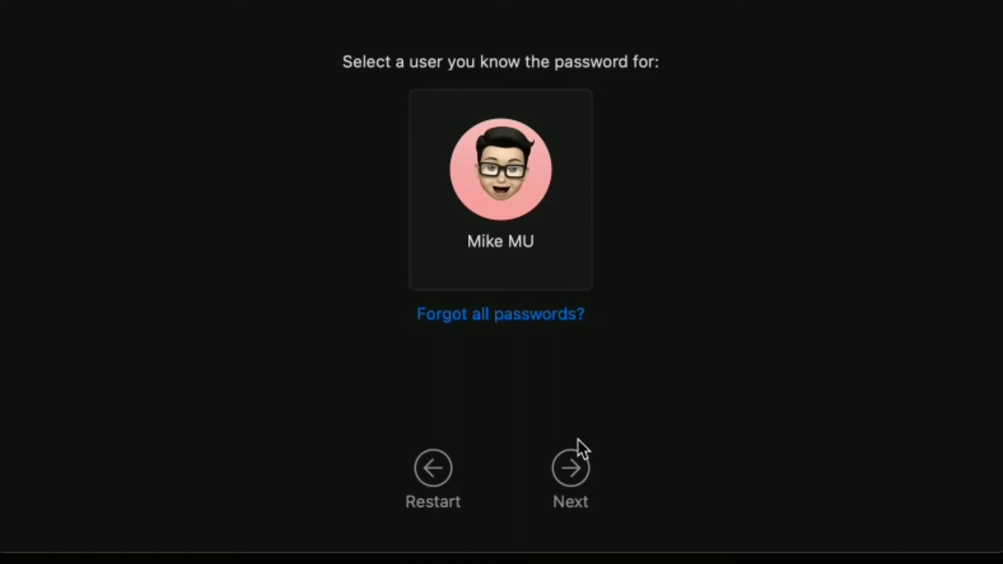
left_click(574, 455)
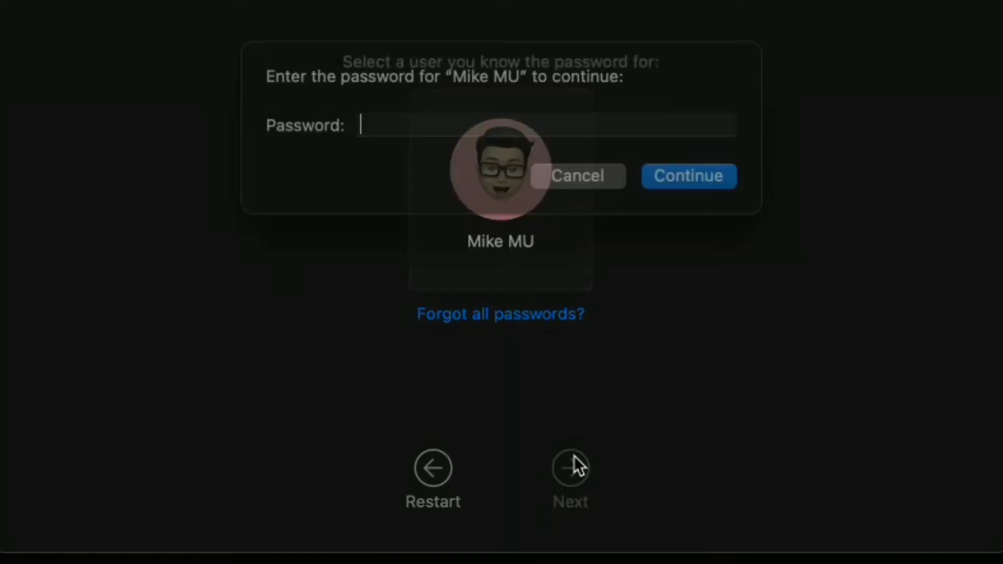
type("••••••••••••••••")
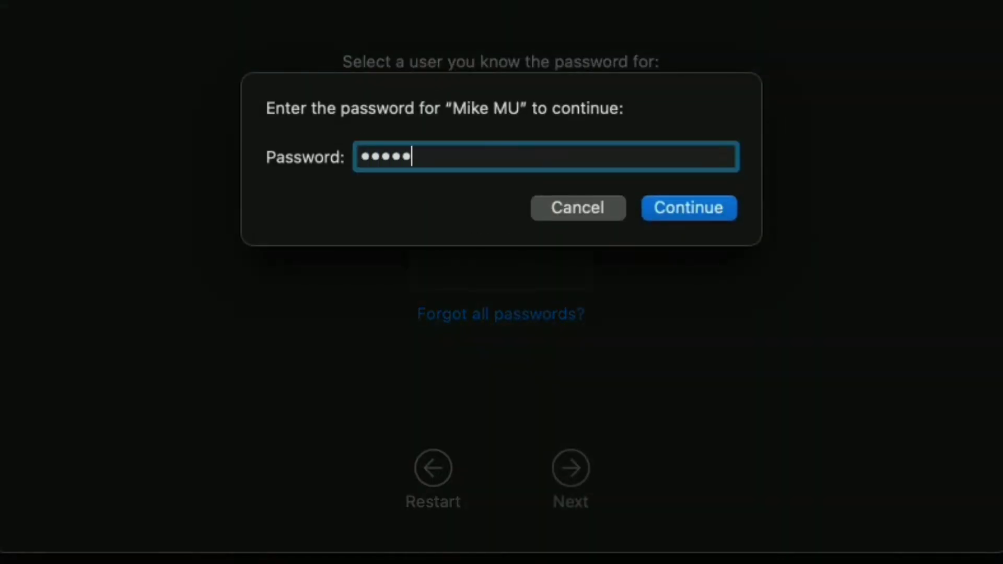
key("Return")
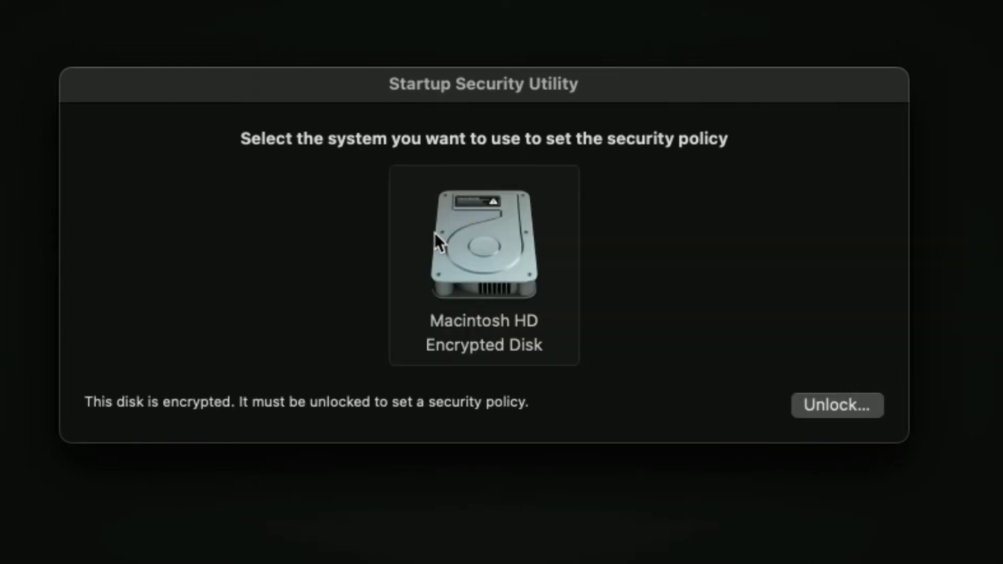
Unlock the encrypted Macintosh HD disk with its disk password.
left_click(803, 403)
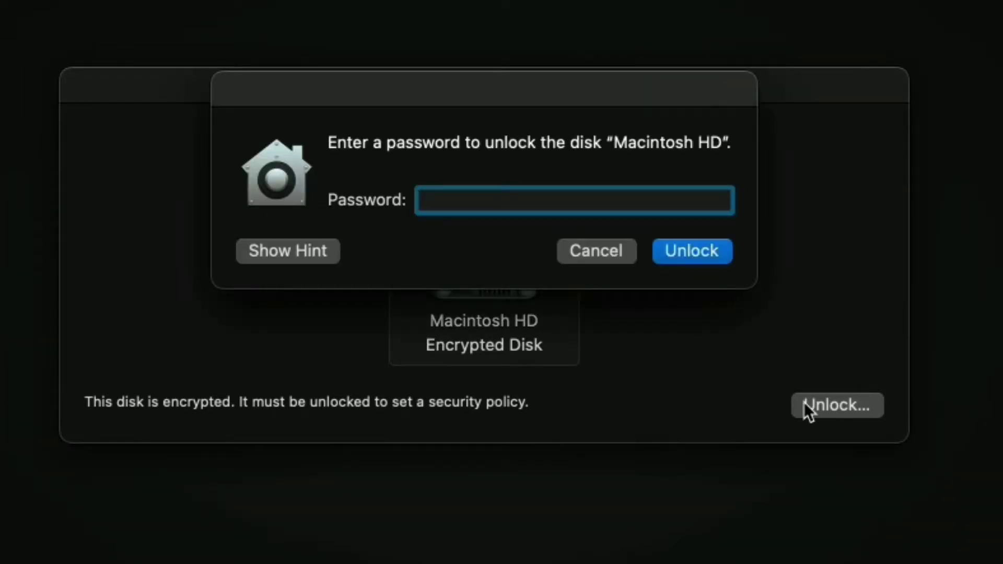
type("••••••••••••")
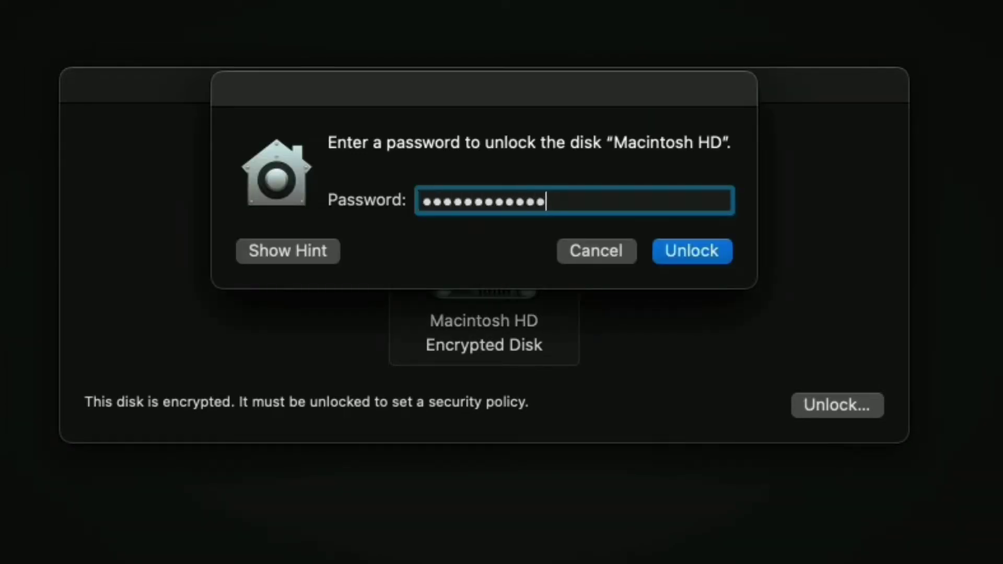
type("•••")
key("Return")
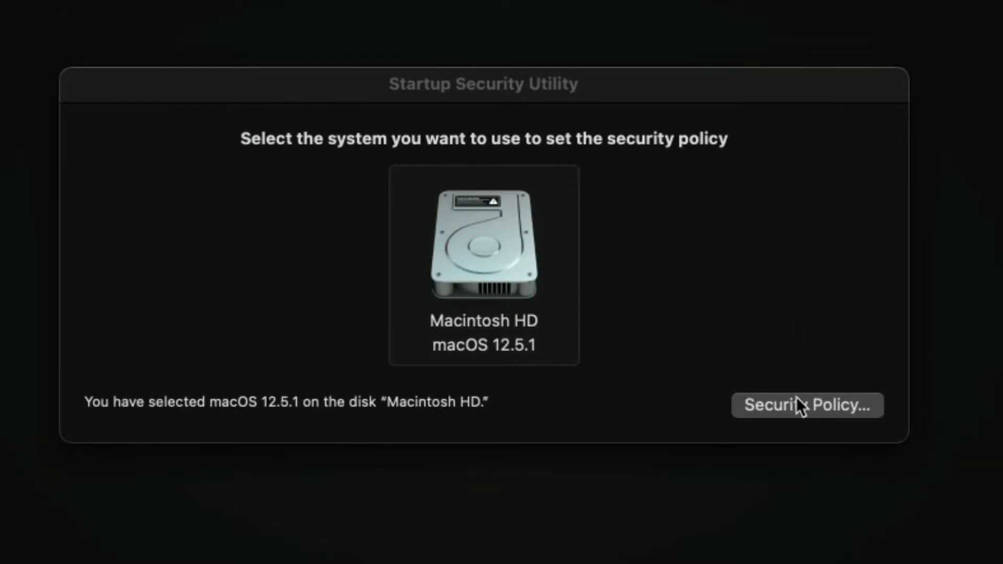
Set Macintosh HD to Reduced Security, allowing user-managed kernel extensions from identified developers.
left_click(795, 410)
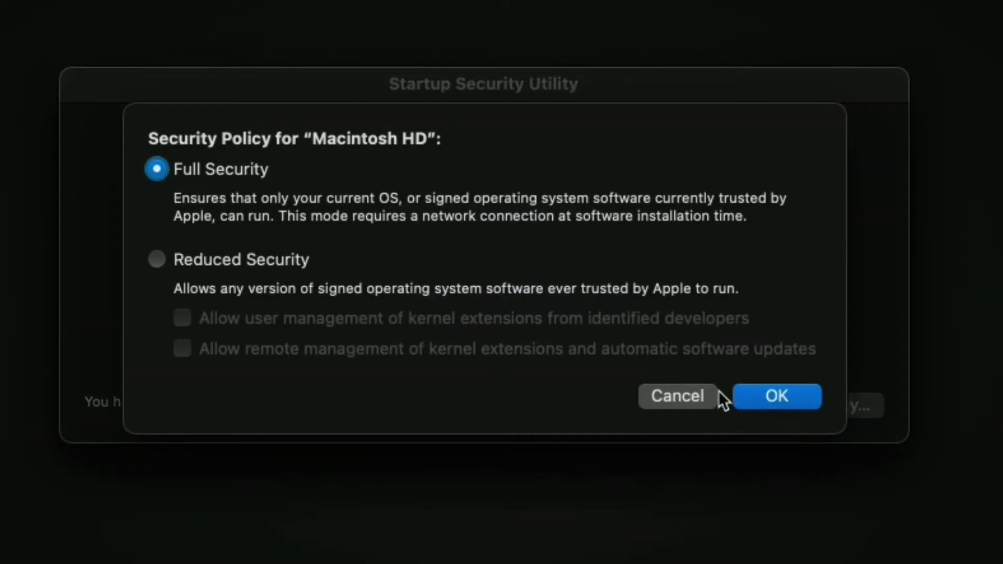
left_click(259, 267)
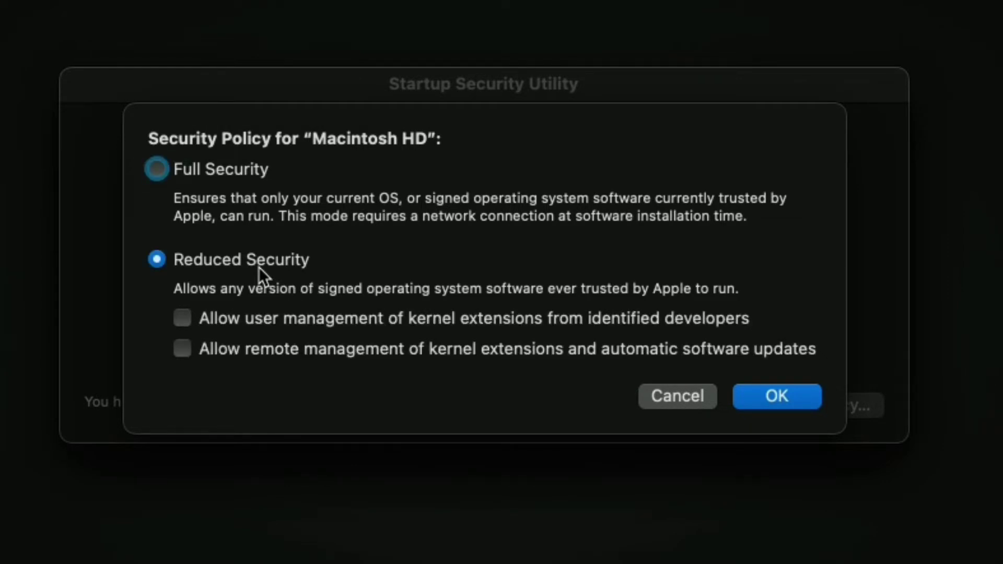
left_click(184, 320)
Authorize the Reduced Security policy with the administrator password.
left_click(766, 398)
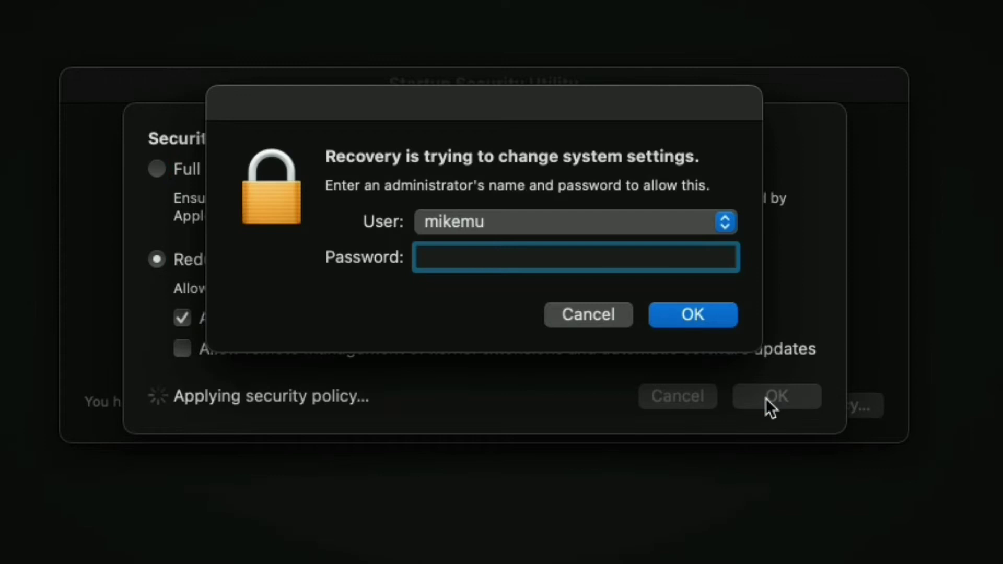
type("••••••••••••••")
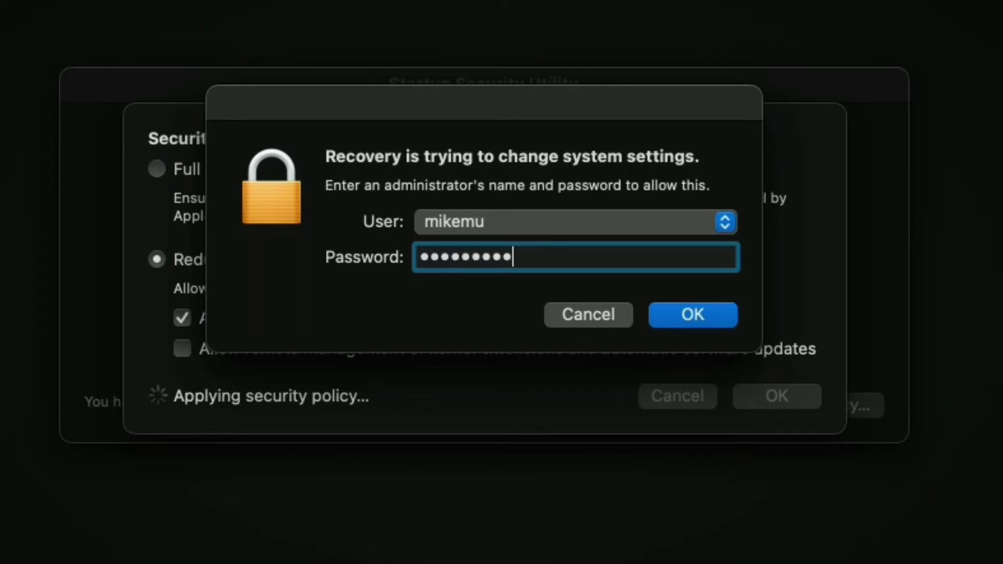
key("Return")
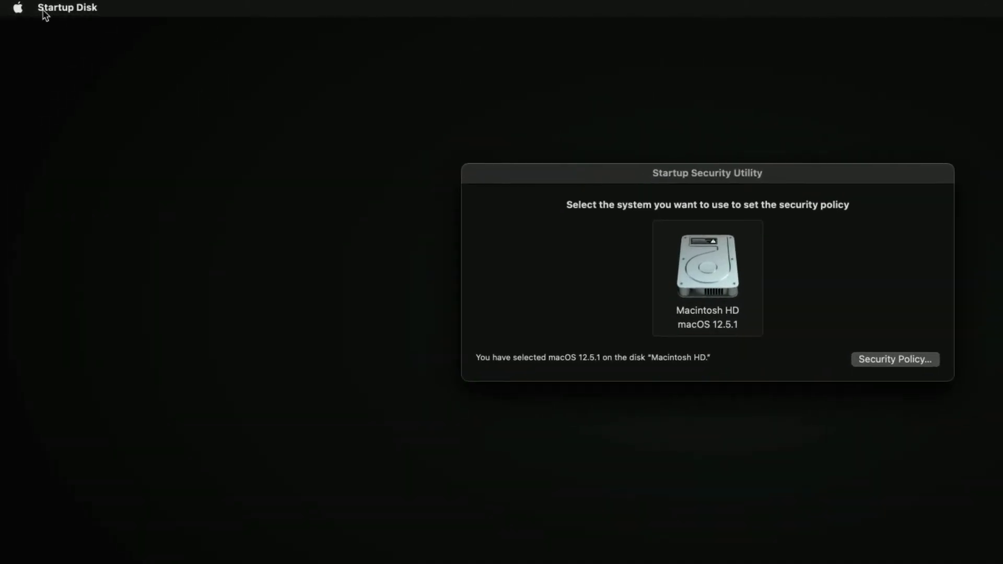
Restart the Mac from the Apple menu.
left_click(19, 7)
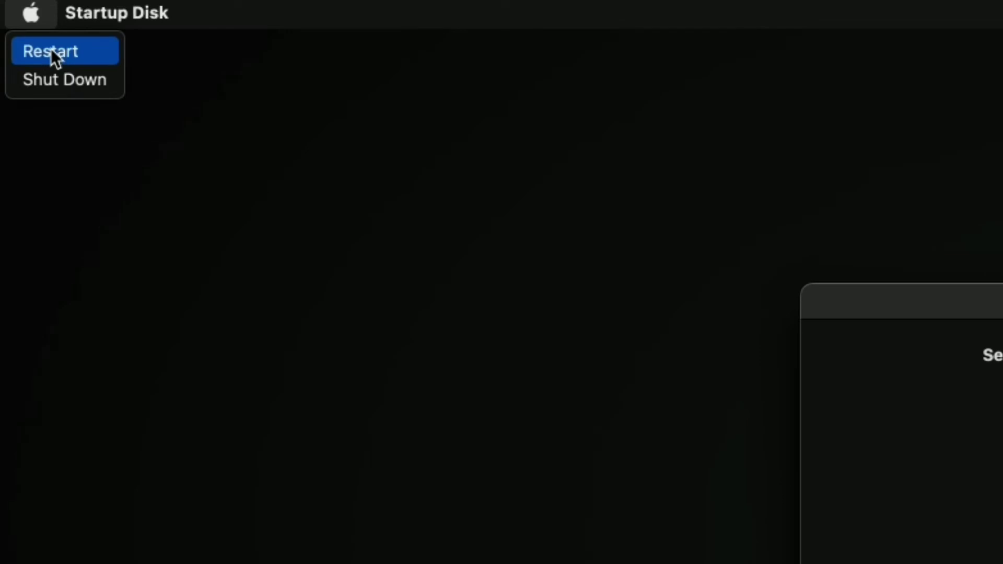
left_click(51, 48)
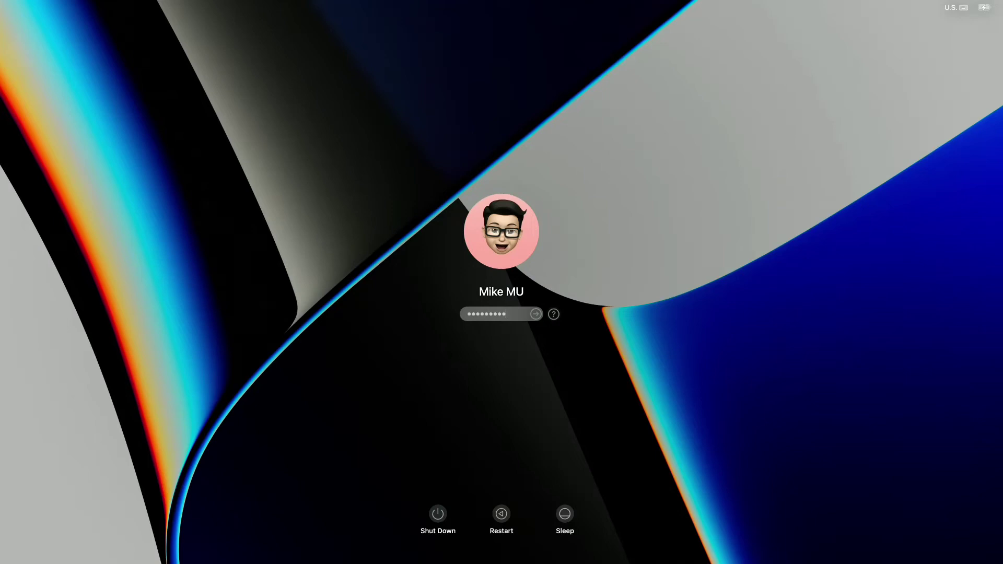
Log in to macOS with the account password.
type("******")
key("Return")
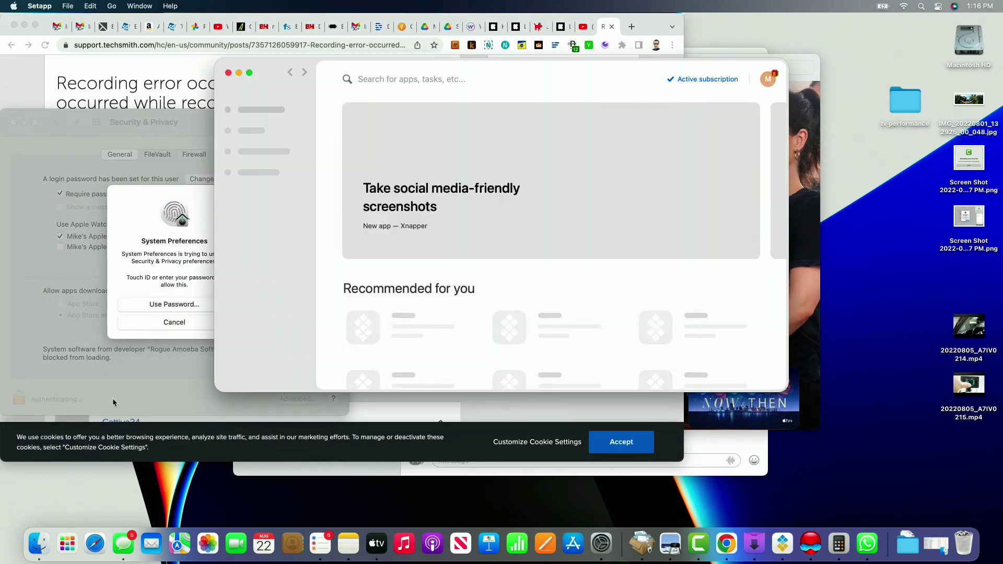
Unlock Security & Privacy with the account password instead of Touch ID.
left_click(146, 304)
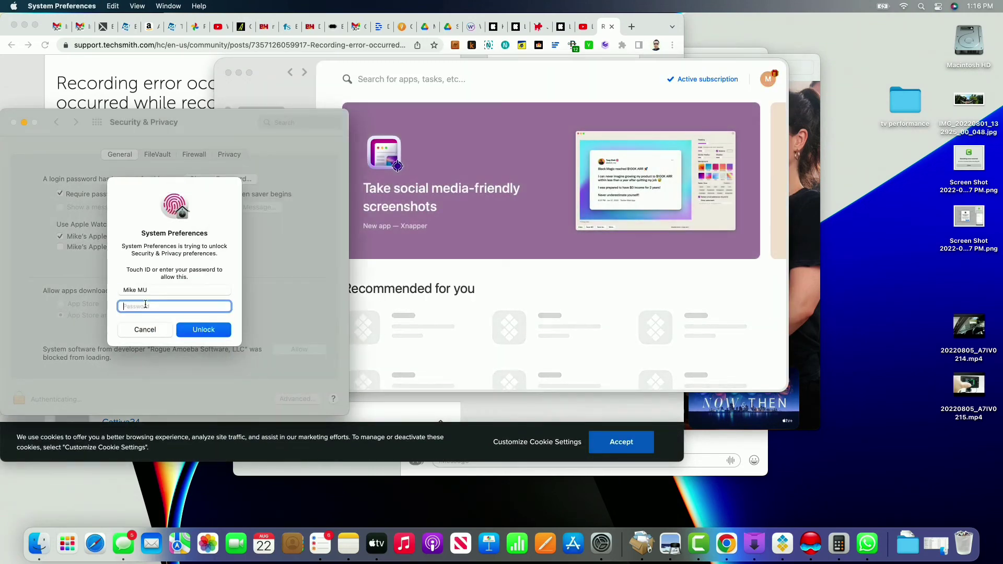
type("•••••••••••••••")
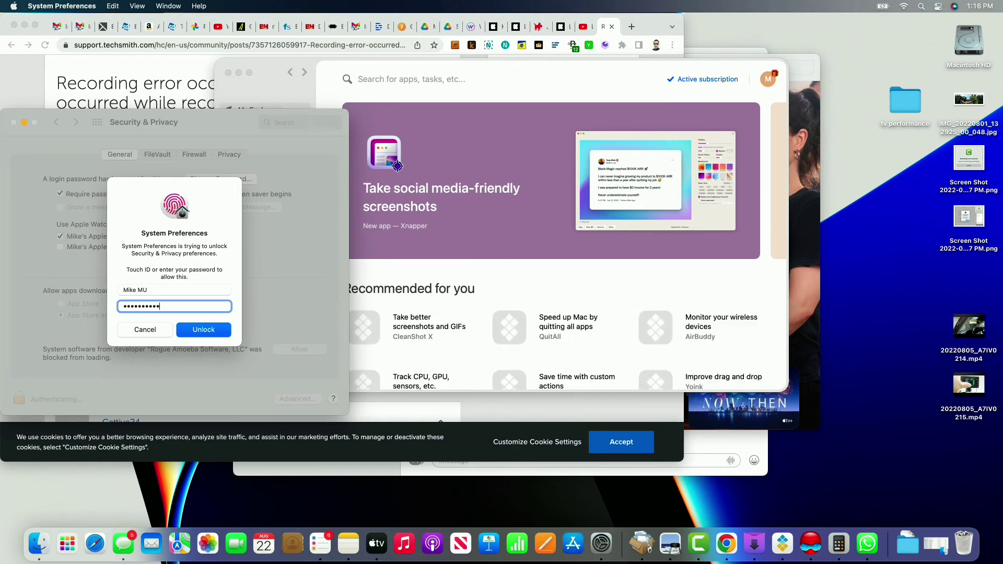
key("Return")
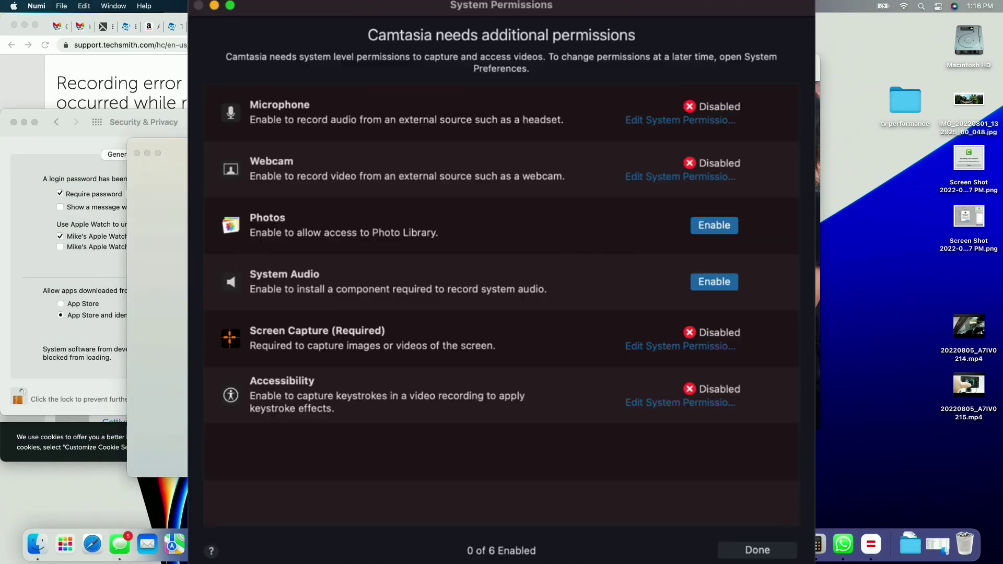
Close the covering window, dismiss the restart alert, and restart the Mac to load the extension.
left_click(103, 318)
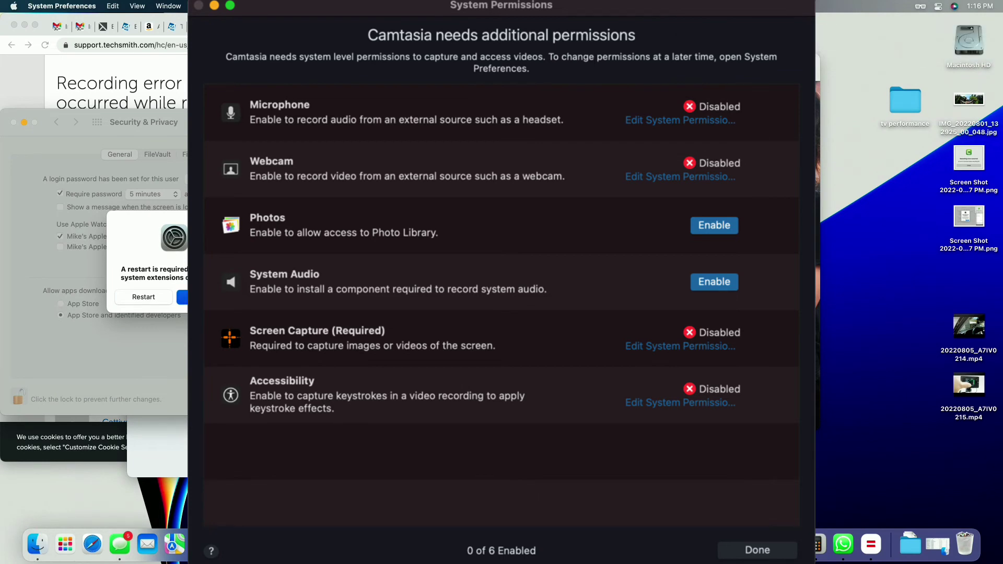
key("Return")
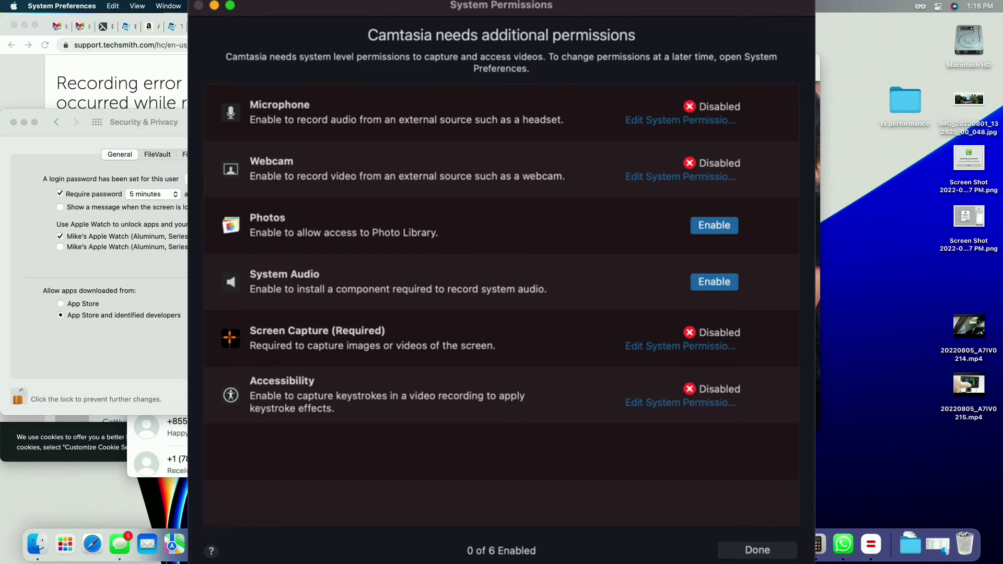
left_click(13, 7)
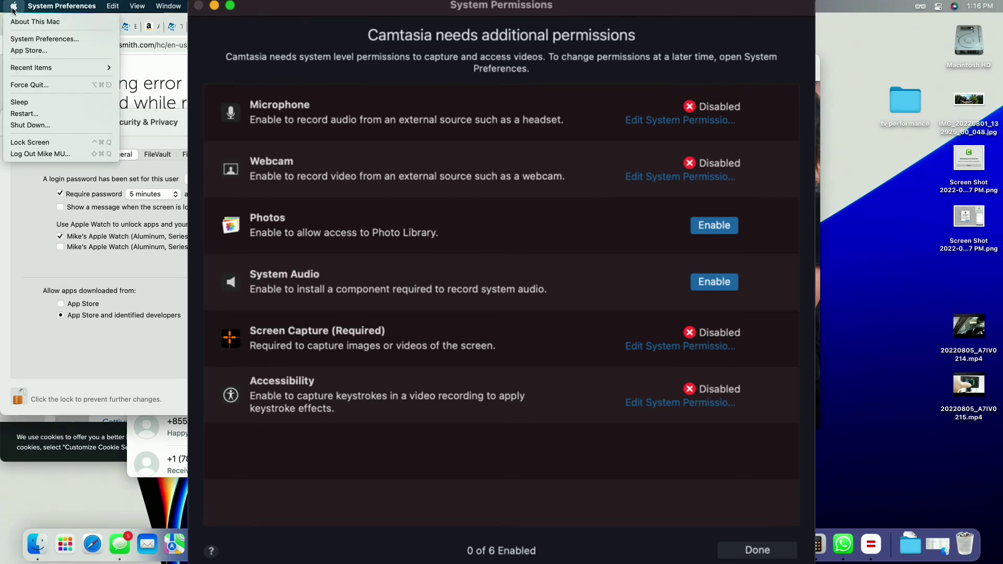
left_click(45, 116)
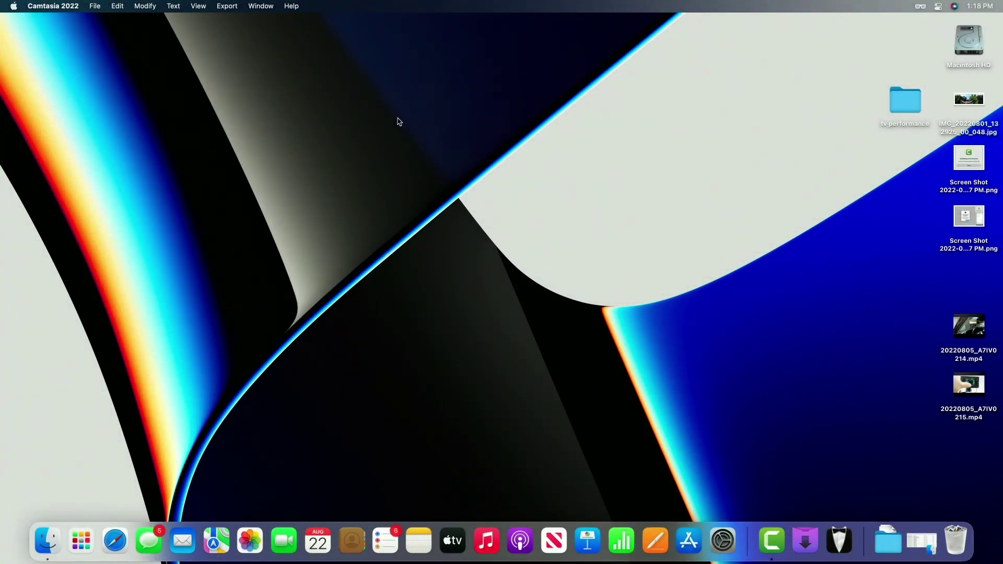
Stop the Camtasia recording and preview the 9-second clip Rec 8-22-2022 3.
left_click(918, 7)
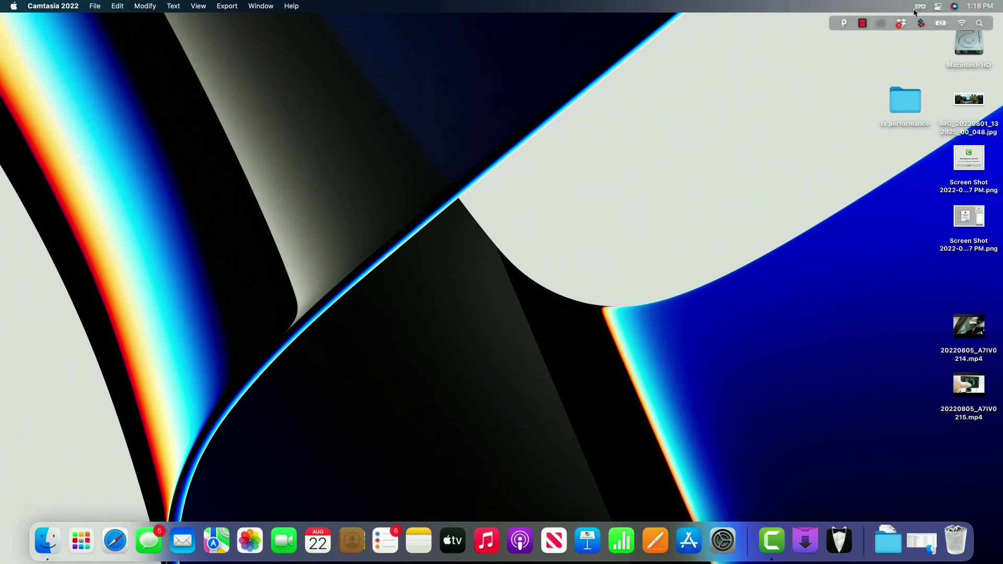
left_click(859, 24)
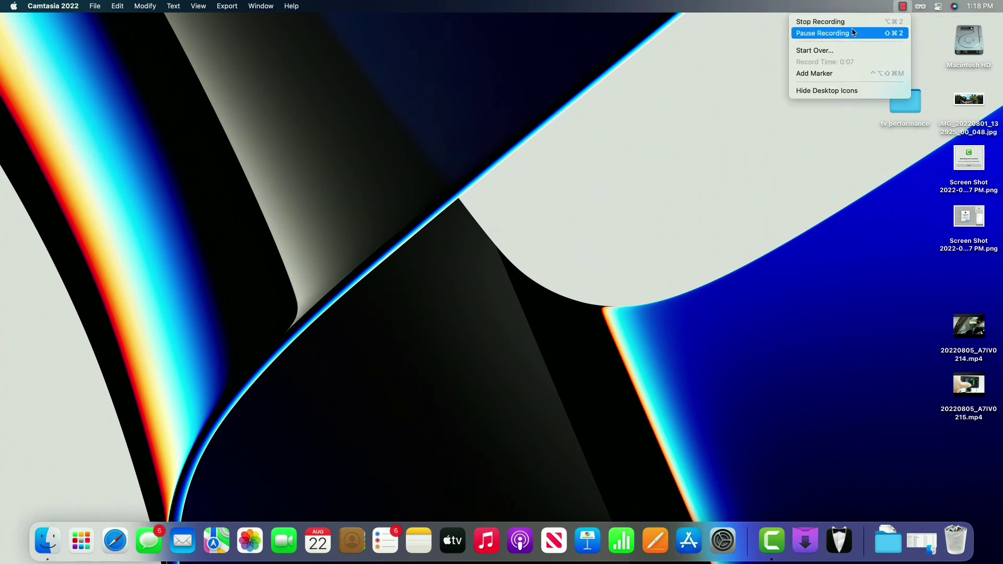
left_click(848, 21)
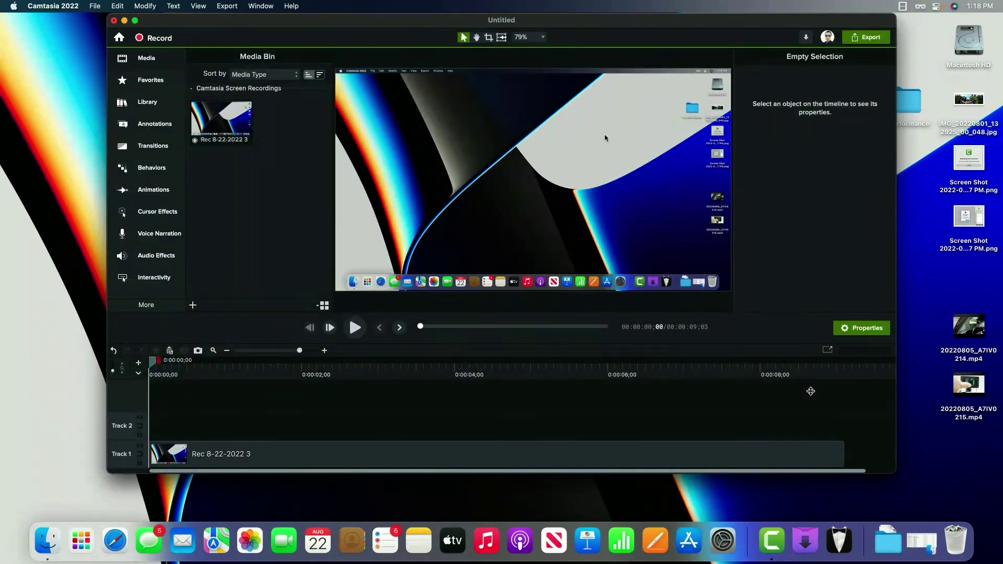
left_click(355, 328)
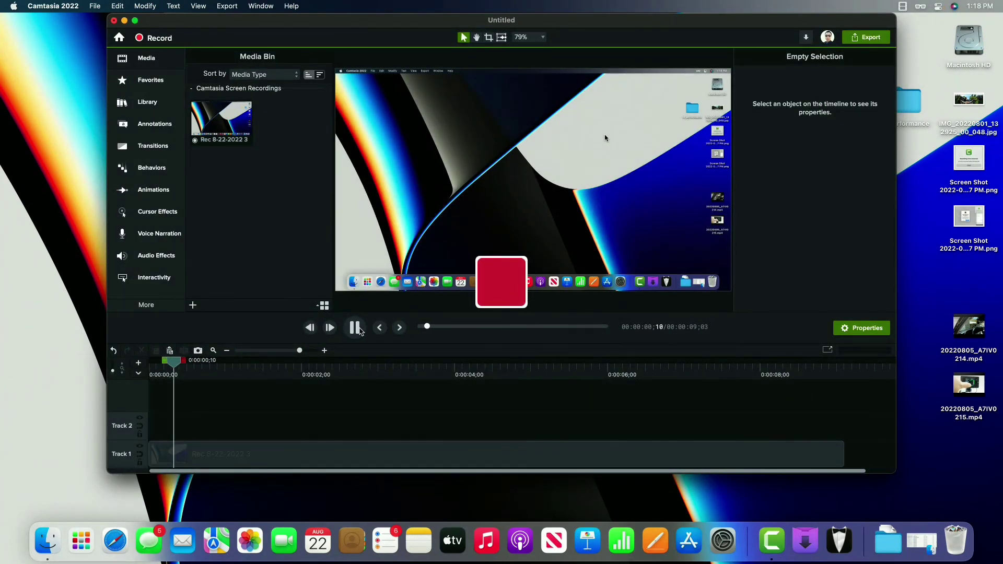
left_click(360, 331)
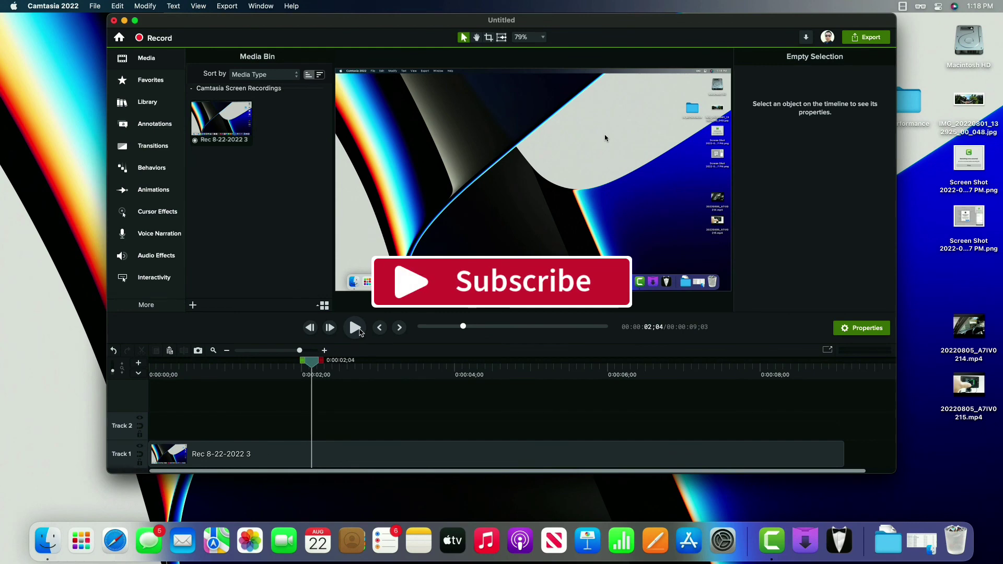